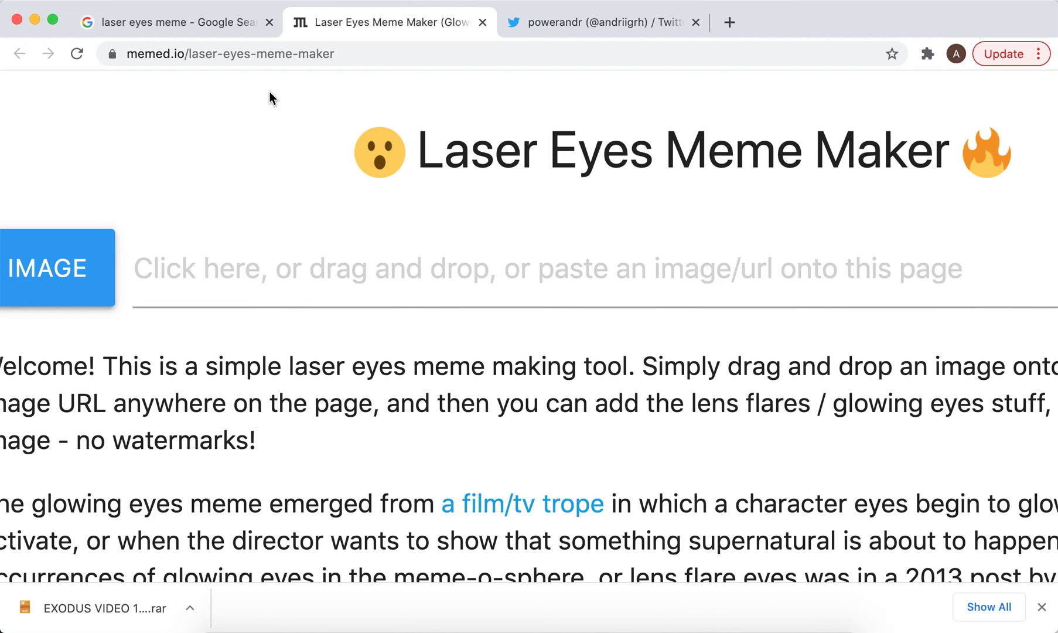
Step: Save the full-size Twitter profile photo as a JPEG in Downloads
click(563, 25)
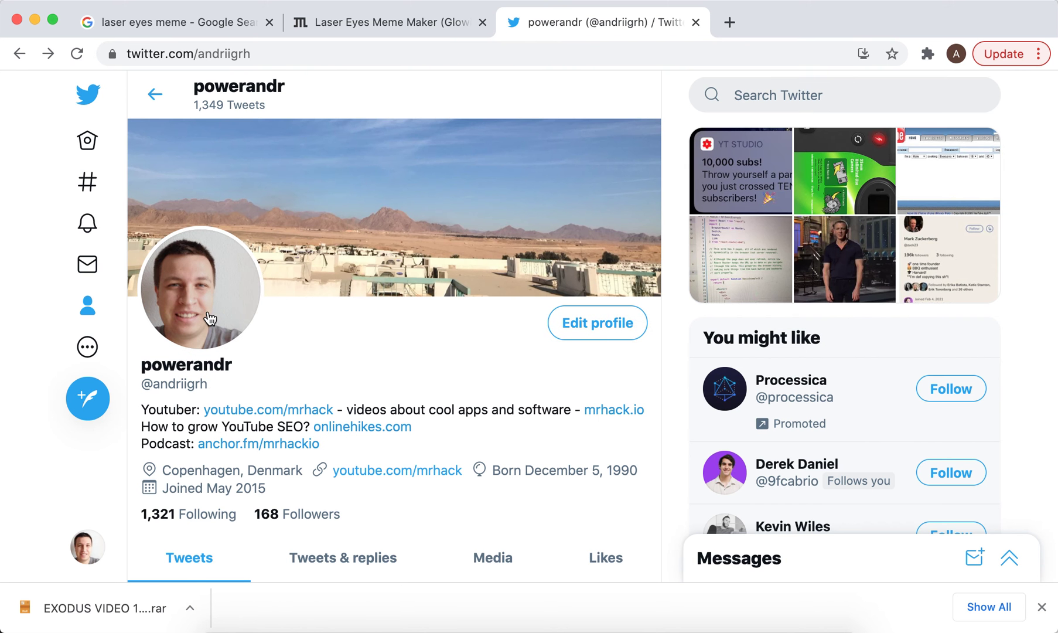
click(208, 311)
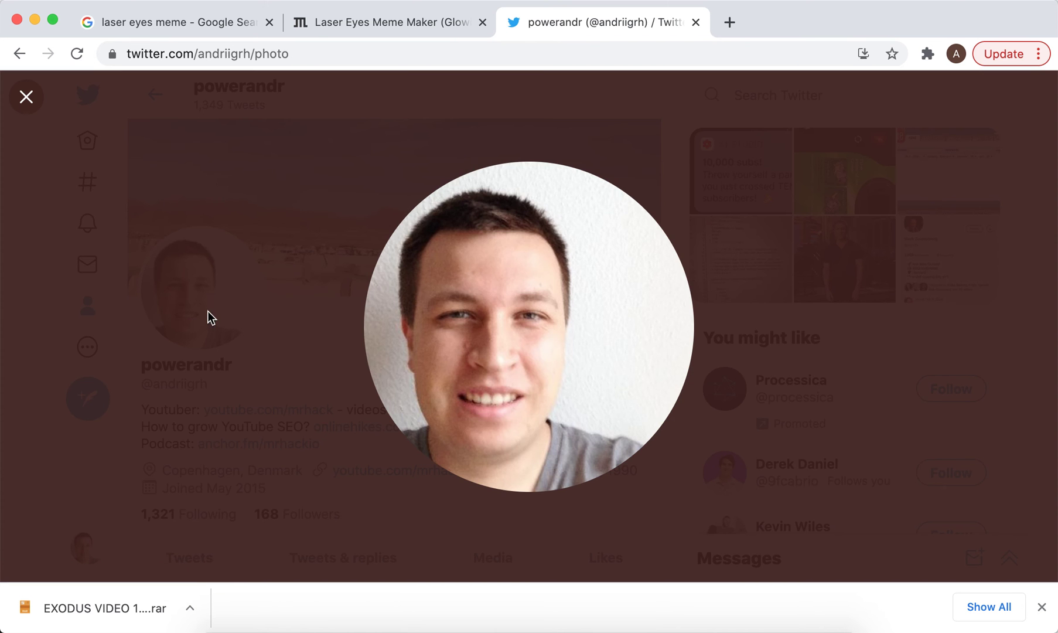
right_click(537, 309)
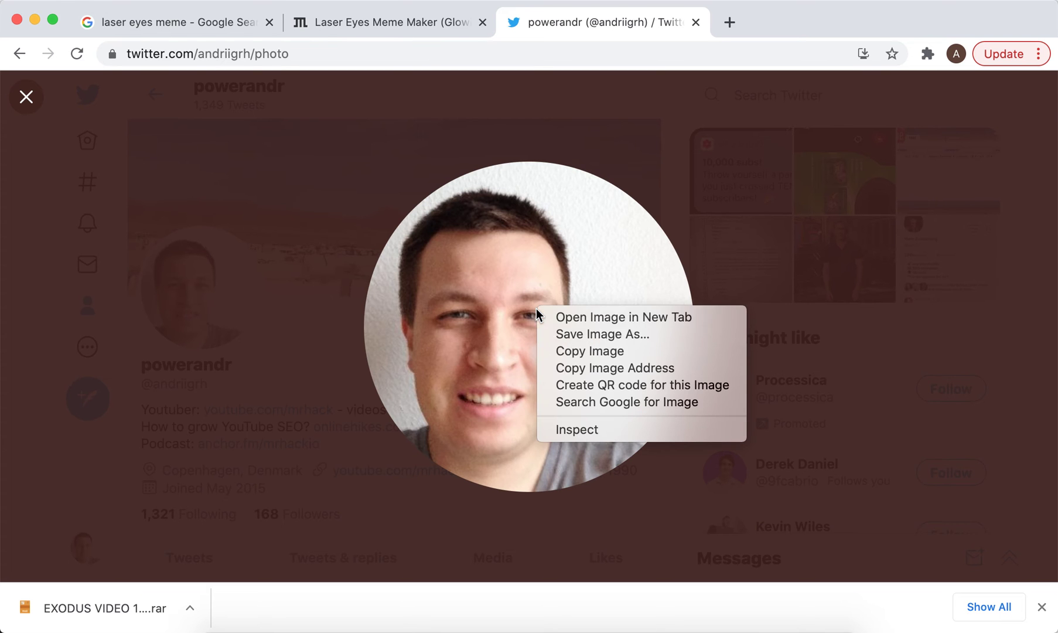
click(593, 335)
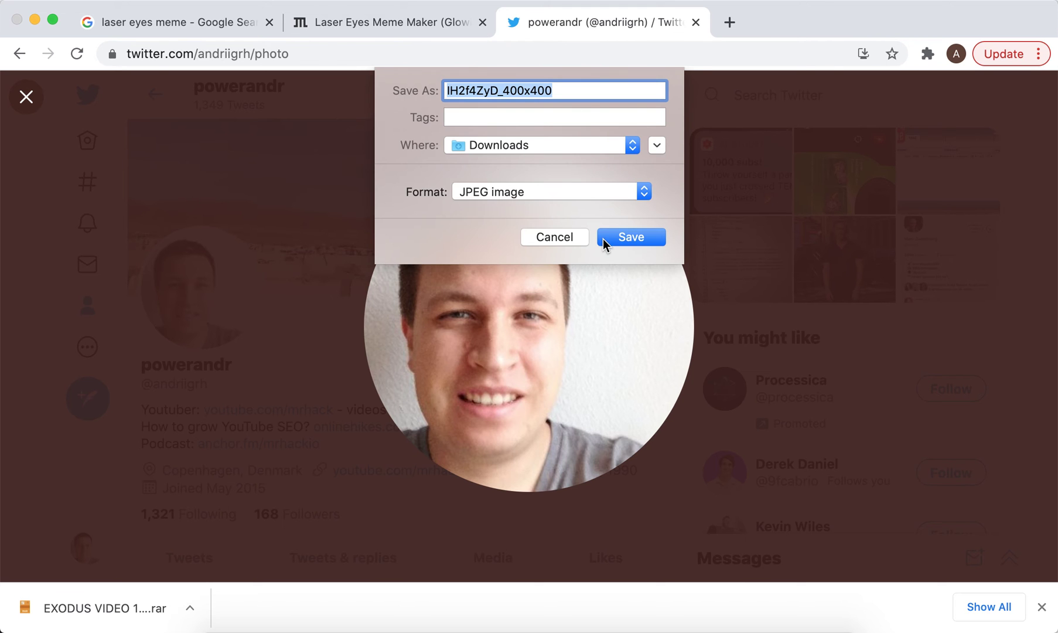
click(608, 238)
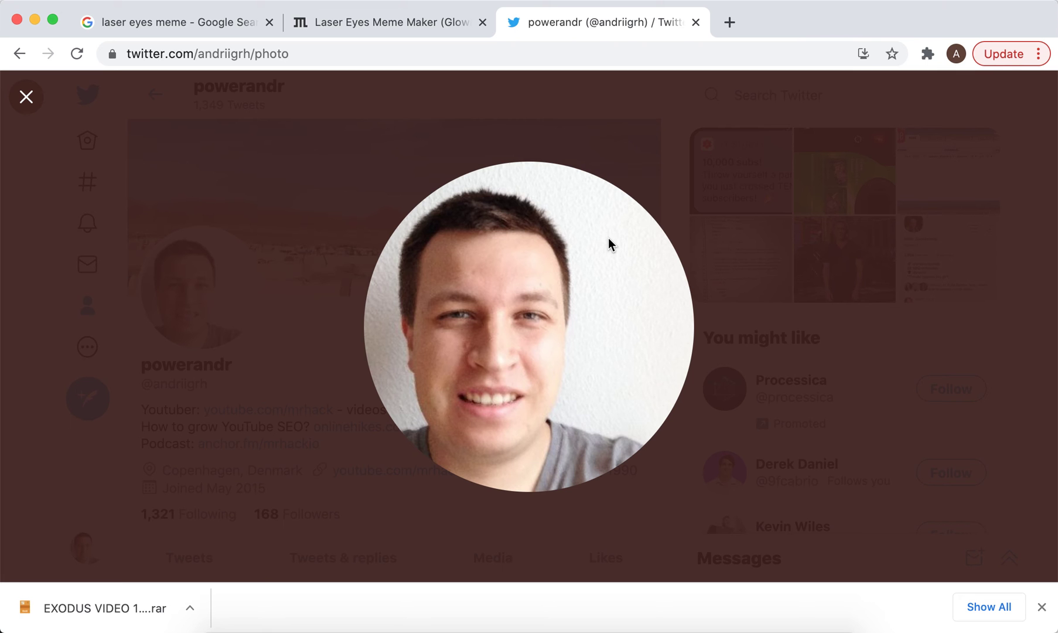
Step: Return to the memed.io Laser Eyes Meme Maker tab
click(360, 27)
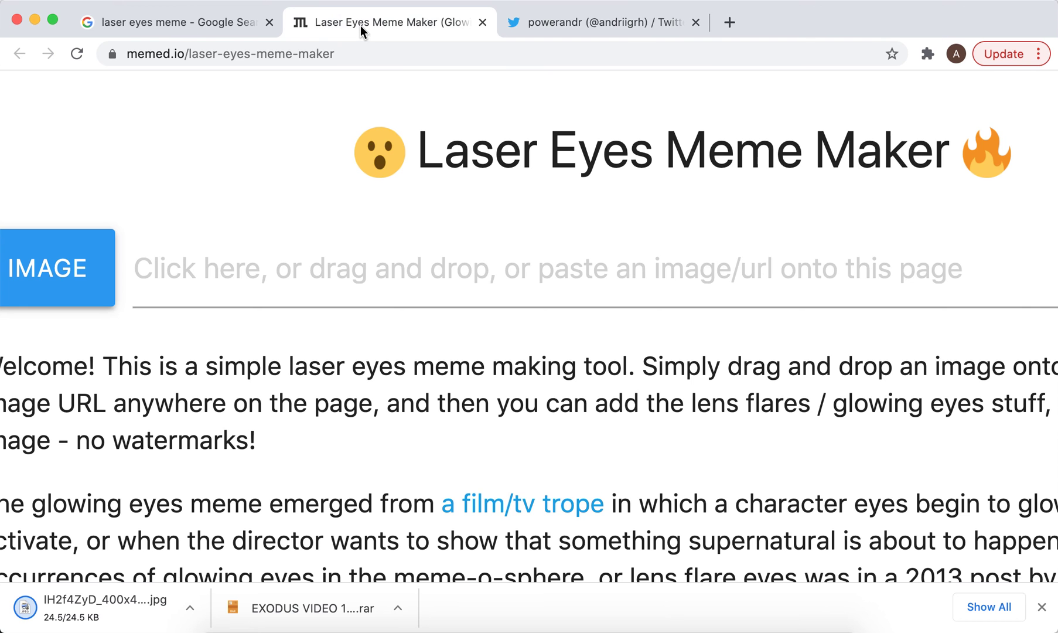
scroll(231, 283, left, 1)
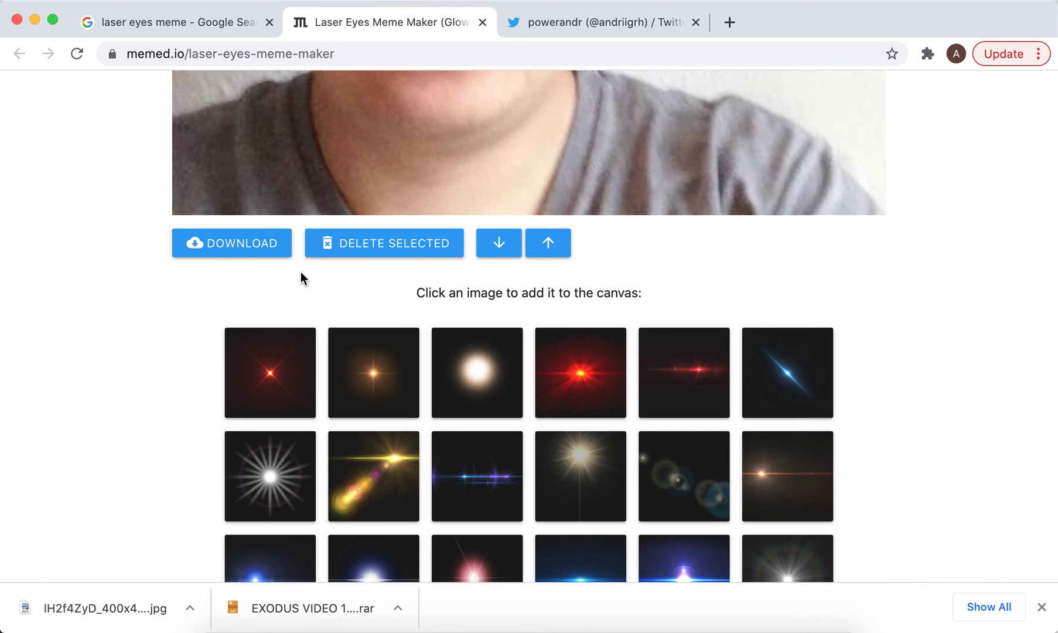
scroll(301, 272, down, 4)
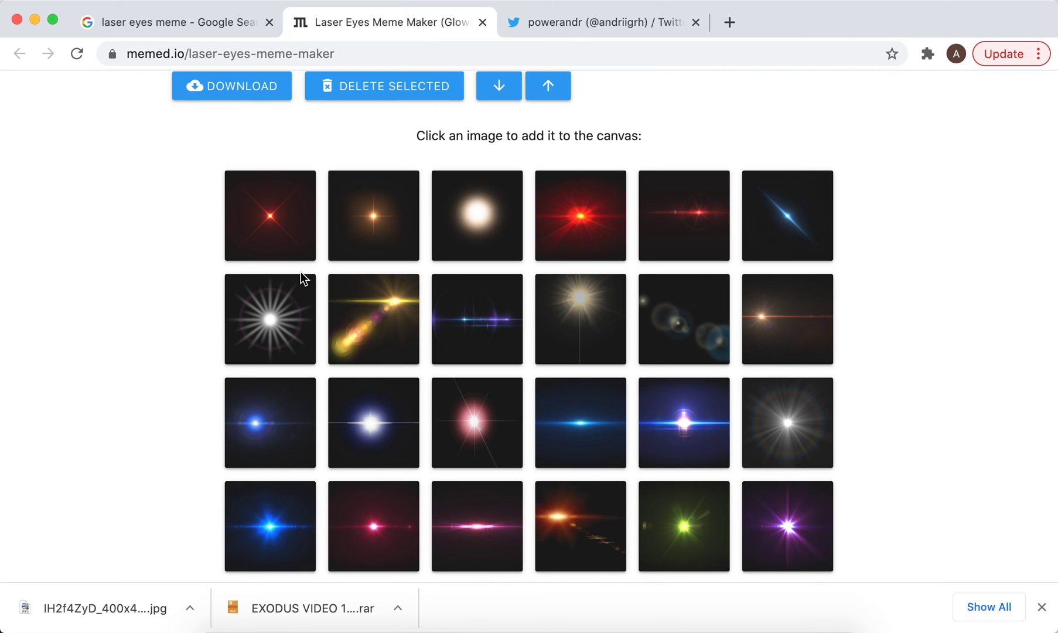
Step: Add two white-blue glowing flares, placing one on the right eye and one on the left
click(368, 433)
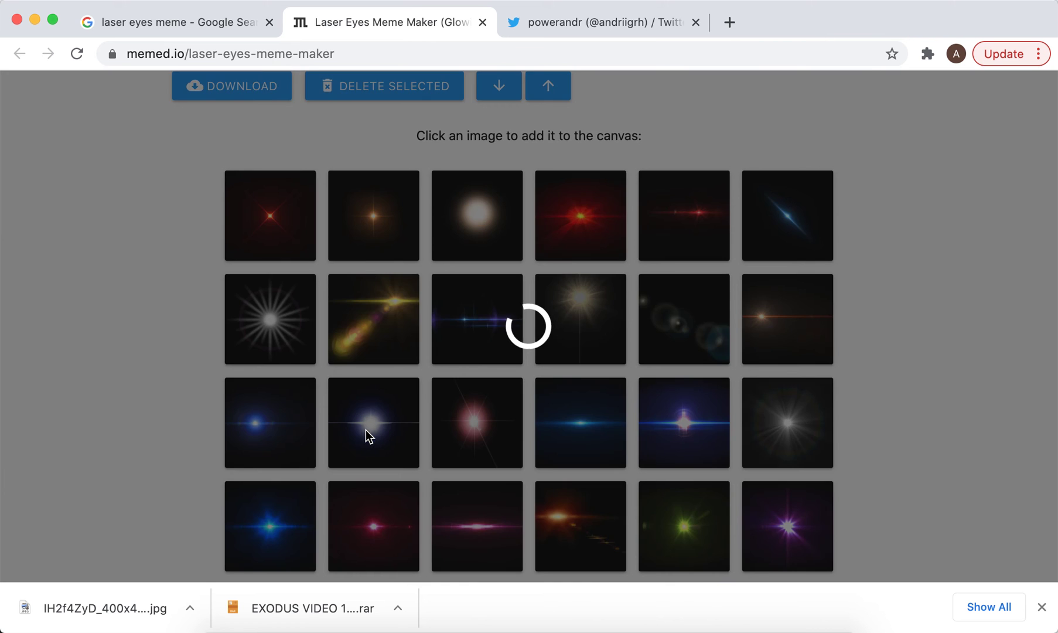
scroll(366, 429, up, 5)
scroll(365, 430, up, 3)
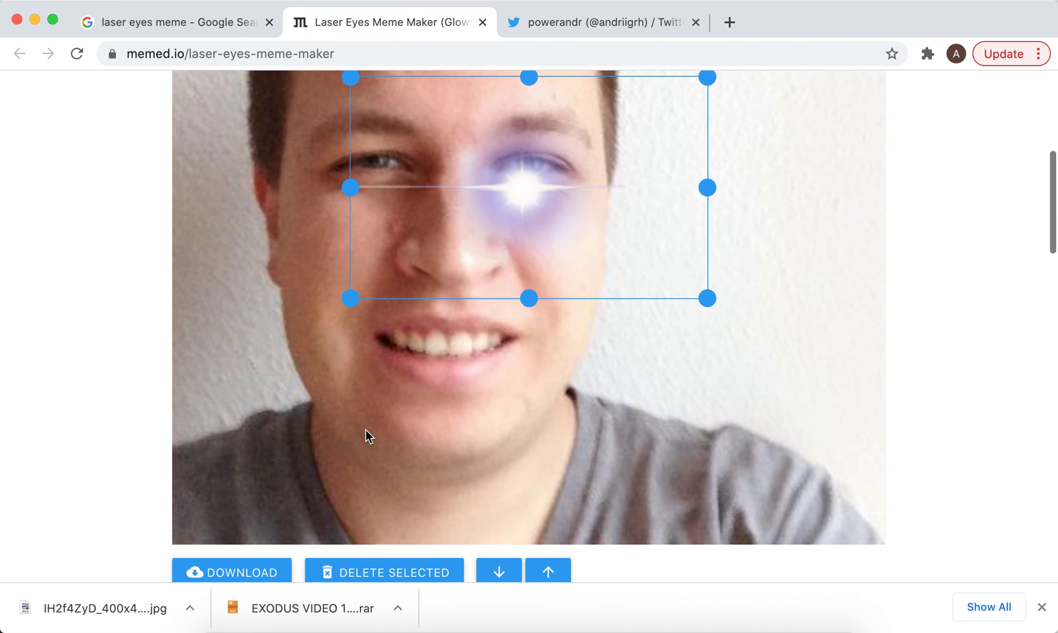
drag(523, 184, 529, 184)
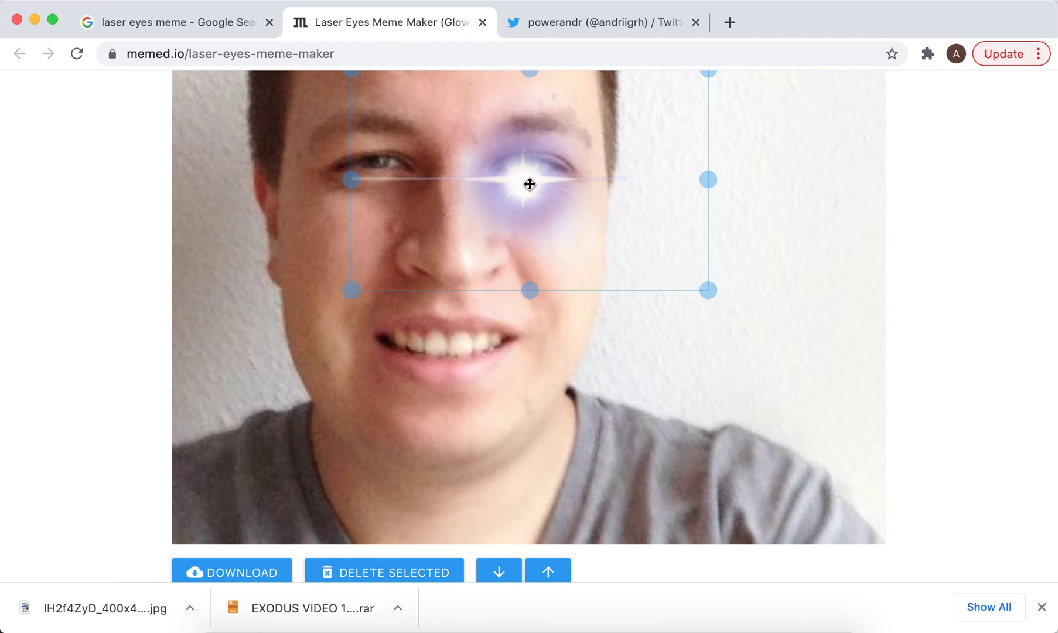
scroll(496, 252, down, 8)
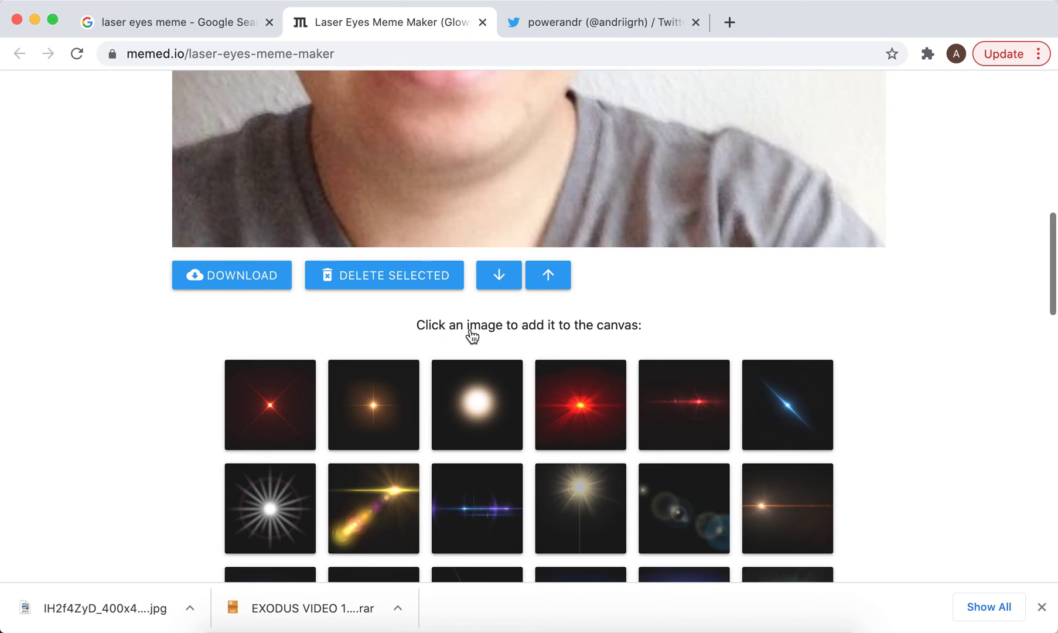
scroll(471, 330, down, 3)
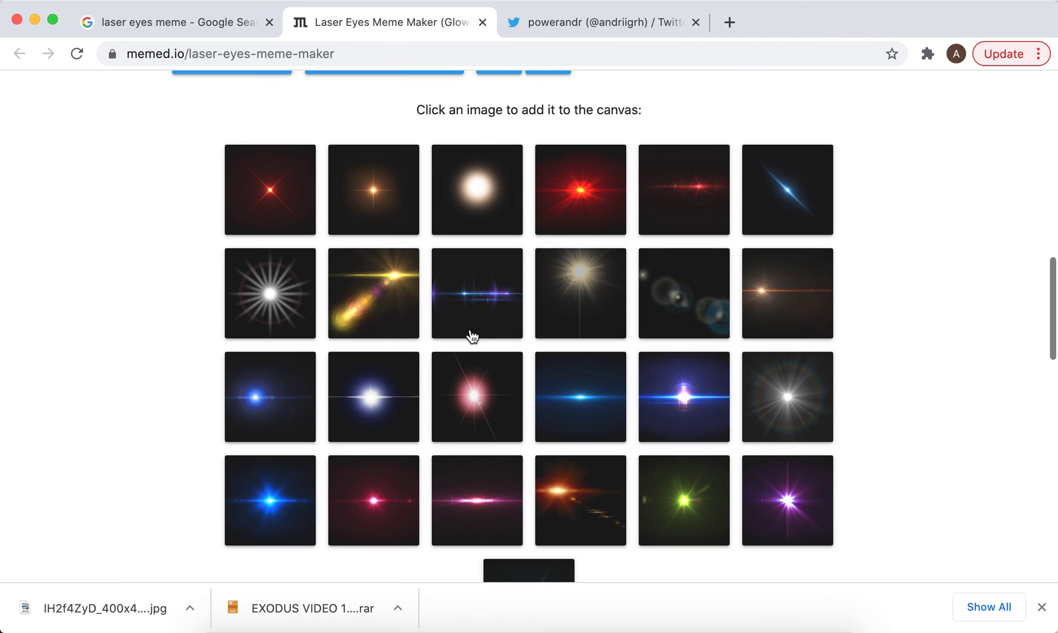
click(372, 409)
scroll(372, 409, up, 5)
scroll(440, 304, up, 3)
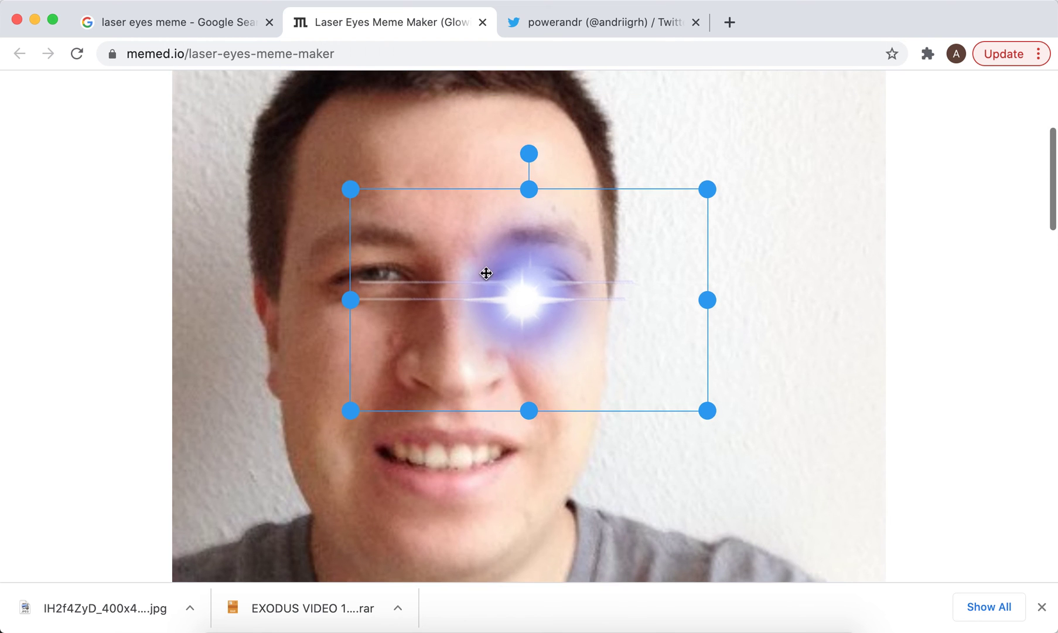
drag(524, 300, 380, 286)
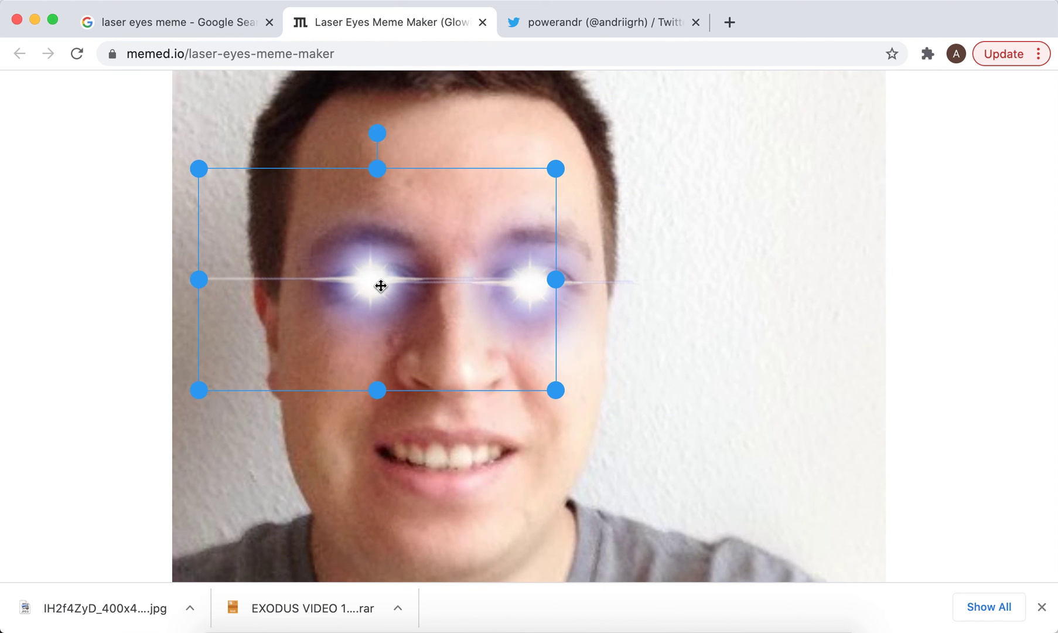
scroll(381, 286, down, 8)
scroll(381, 285, down, 1)
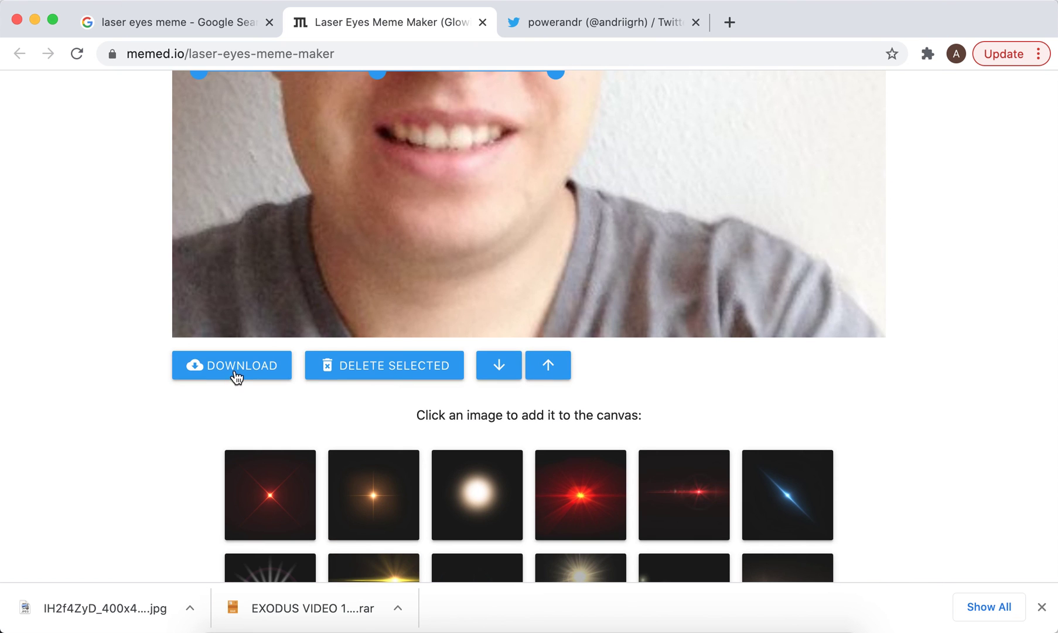
scroll(139, 328, down, 8)
scroll(140, 328, down, 2)
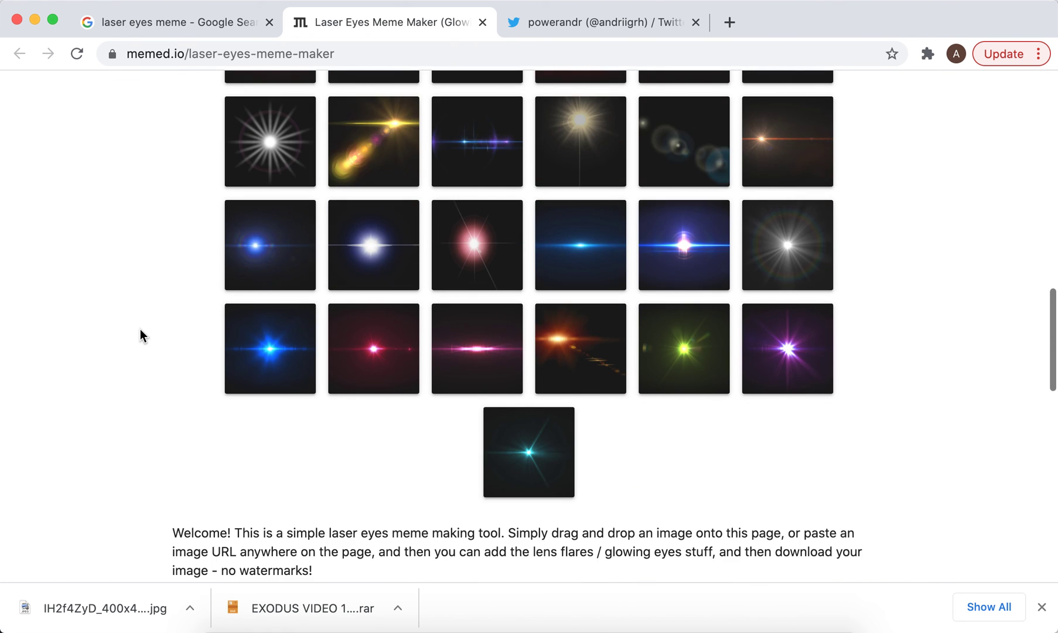
scroll(139, 329, down, 5)
scroll(140, 328, up, 5)
scroll(140, 328, up, 8)
scroll(139, 329, up, 3)
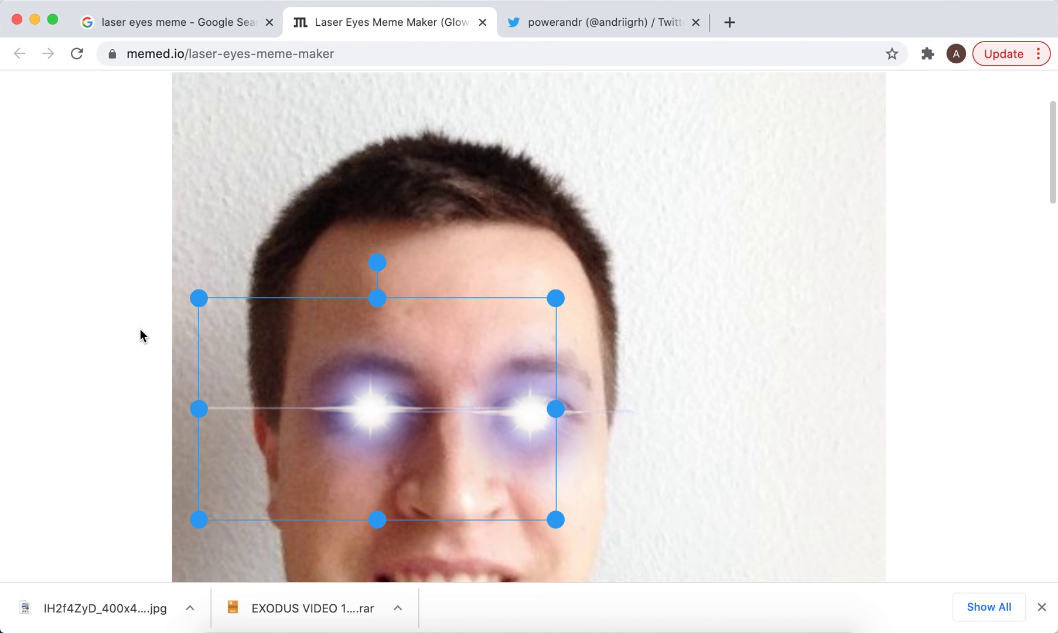
scroll(139, 329, down, 2)
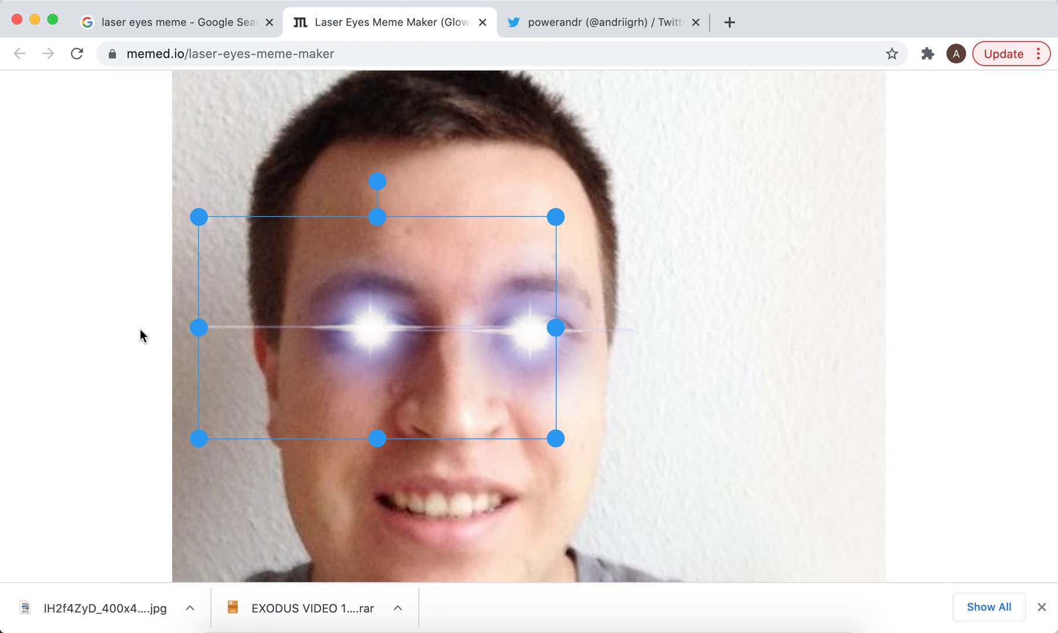
scroll(139, 328, up, 2)
scroll(140, 329, up, 4)
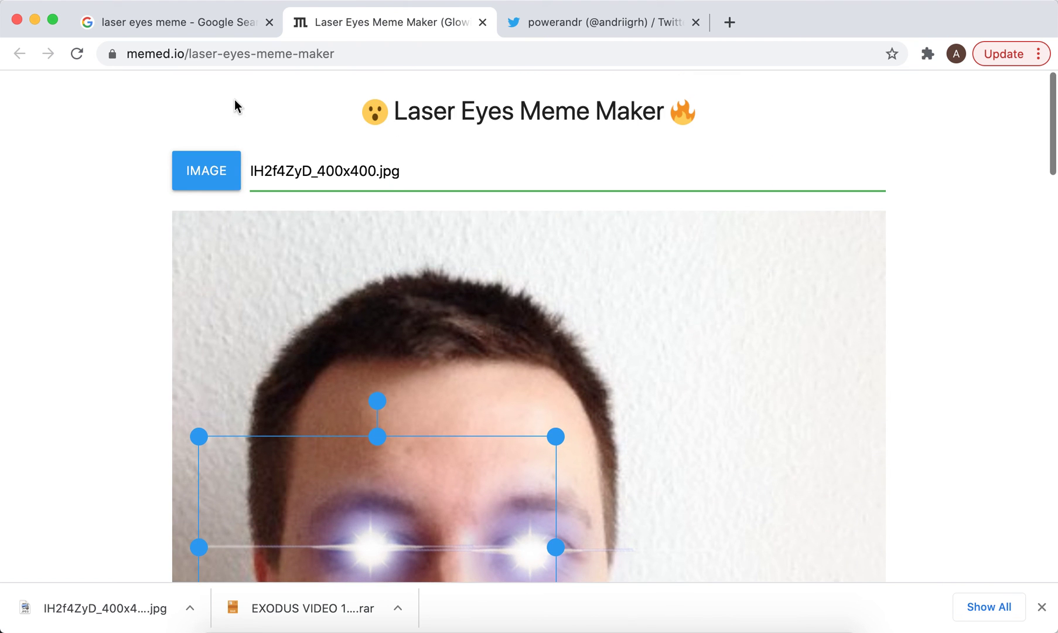